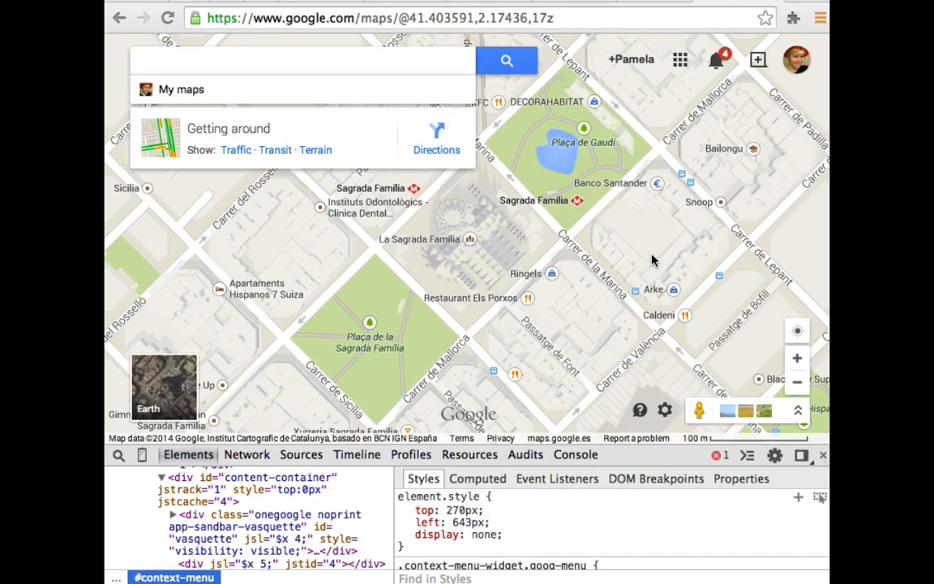
Pan the map near Sagrada Família, zoom out one level and back in to zoom 17.
mouse_move(639, 297)
left_mouse_down()
mouse_move(608, 362)
mouse_move(535, 211)
left_mouse_up()
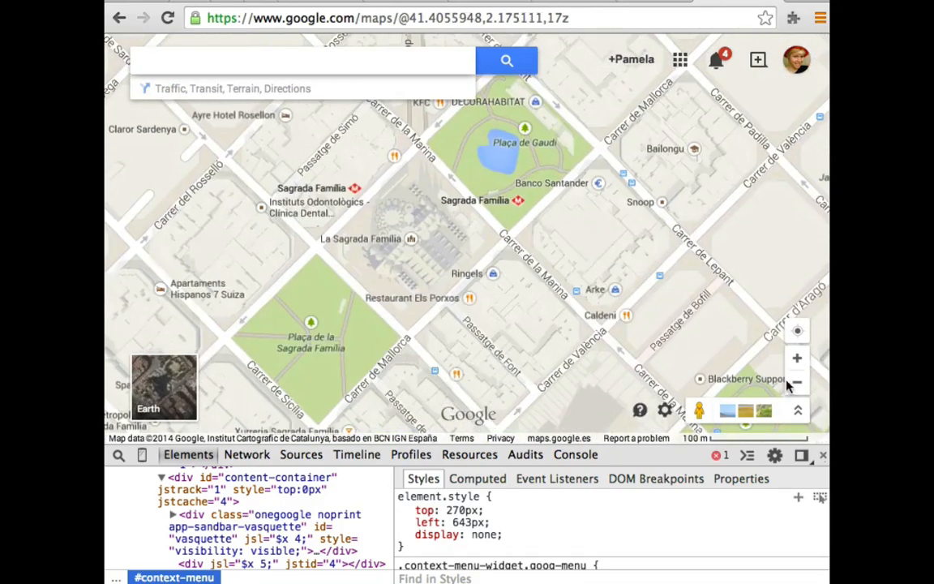
left_click(796, 382)
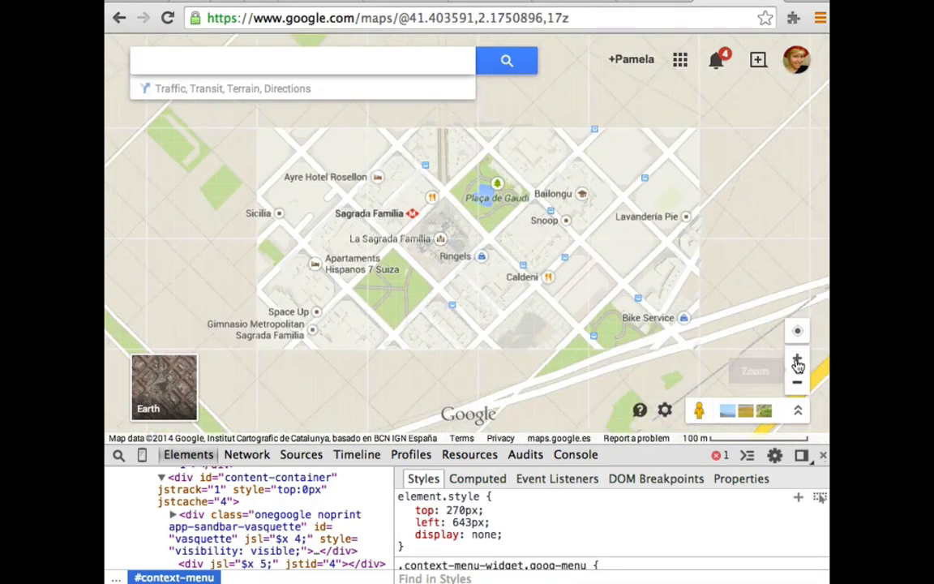
left_click(798, 358)
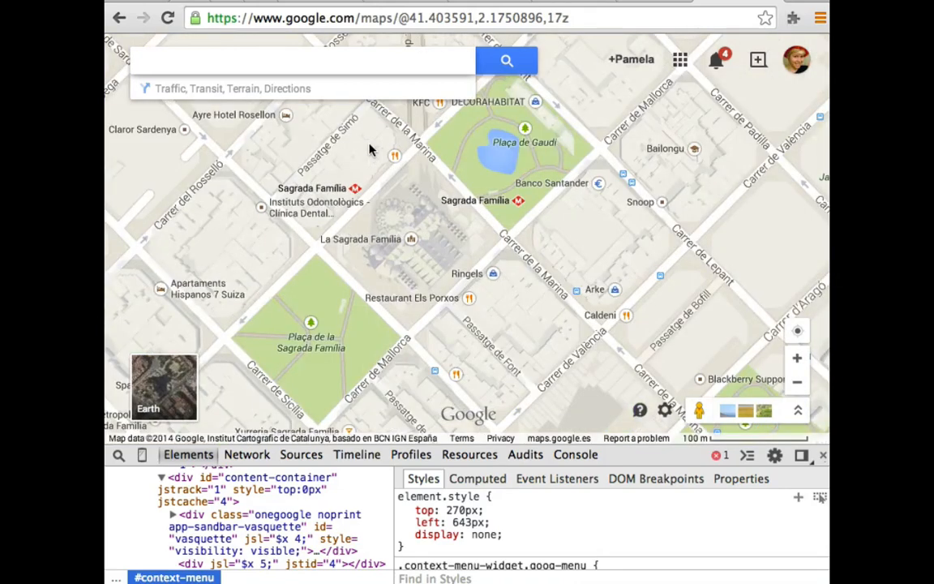
Search 'sagrada', choose Sagrada Família, Barcelona, pan to the pin and toggle the place card.
left_click(283, 56)
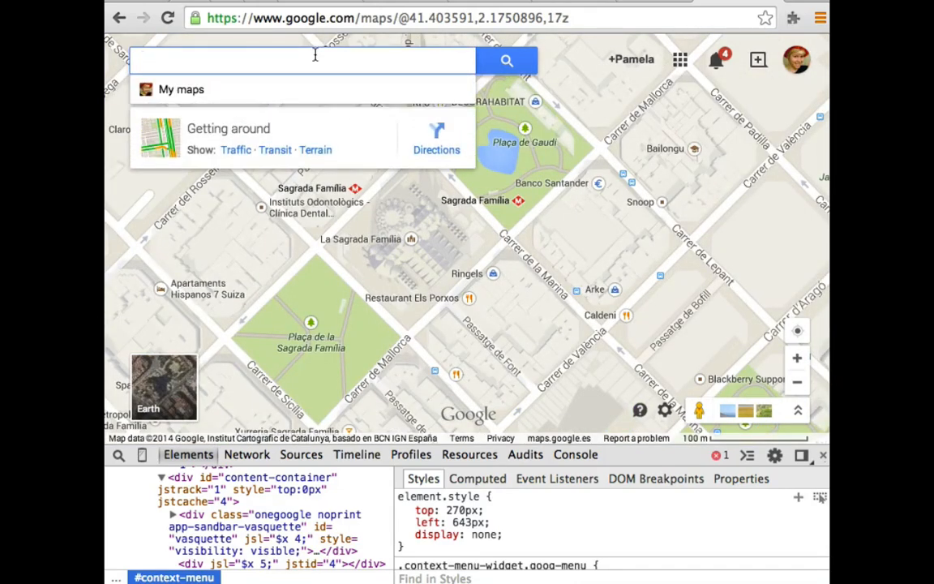
type("sagrada")
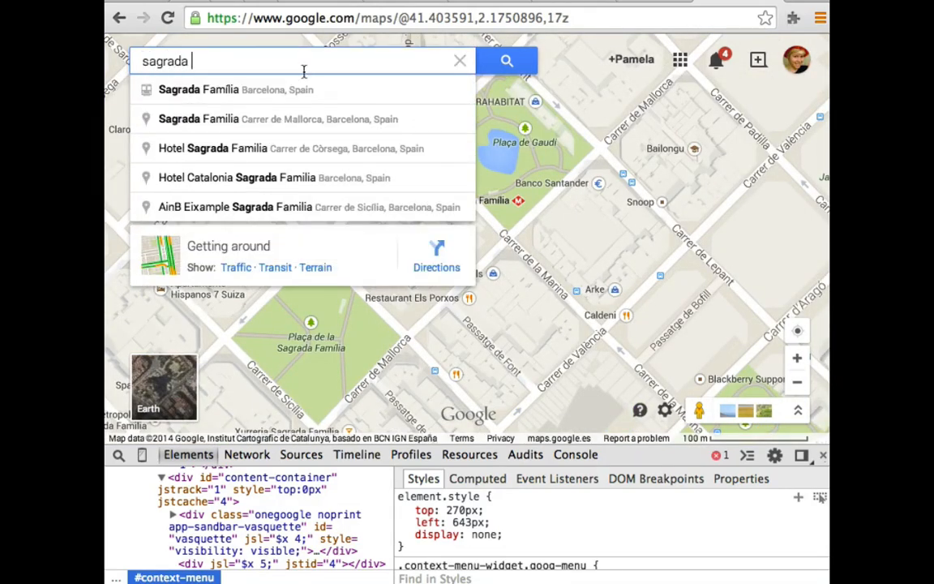
left_click(268, 90)
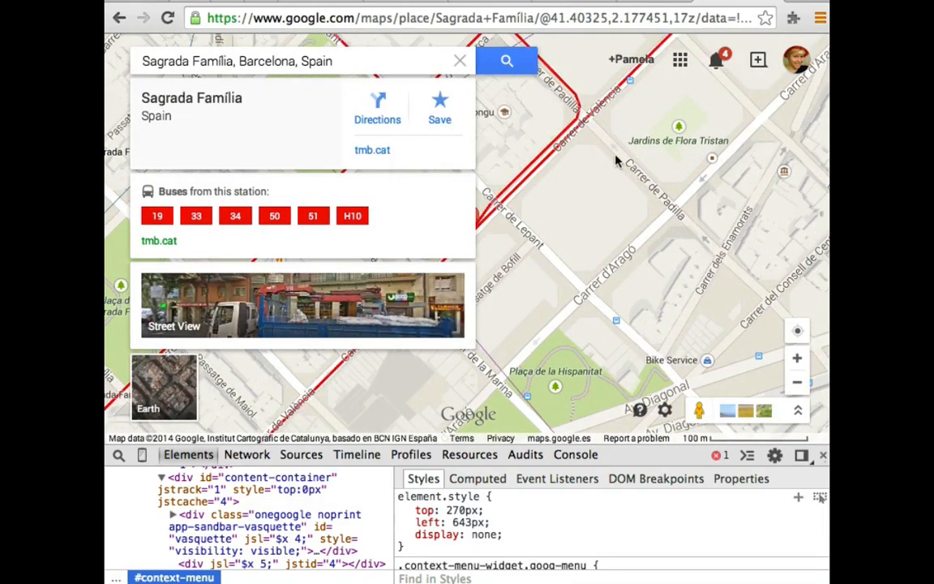
left_click_drag(617, 160, 623, 247)
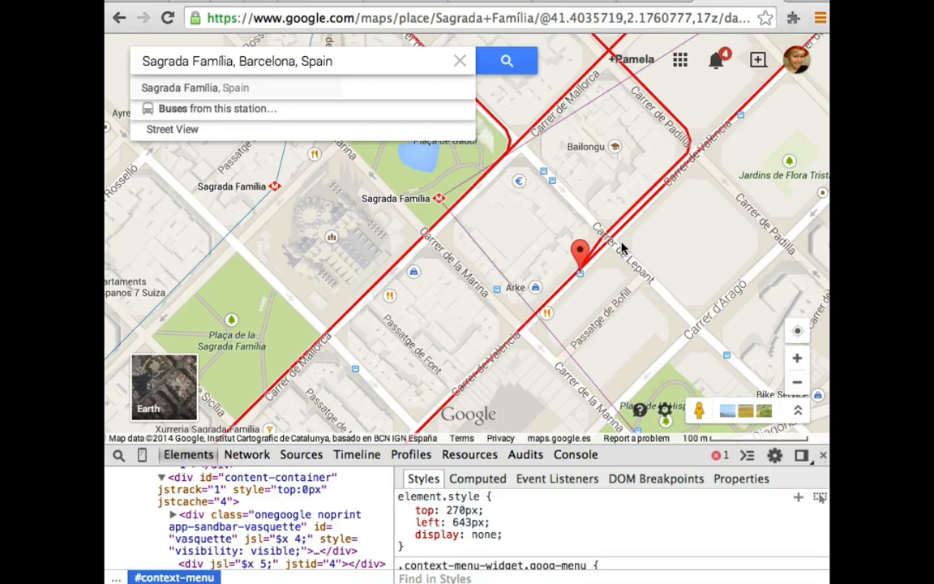
left_click(309, 89)
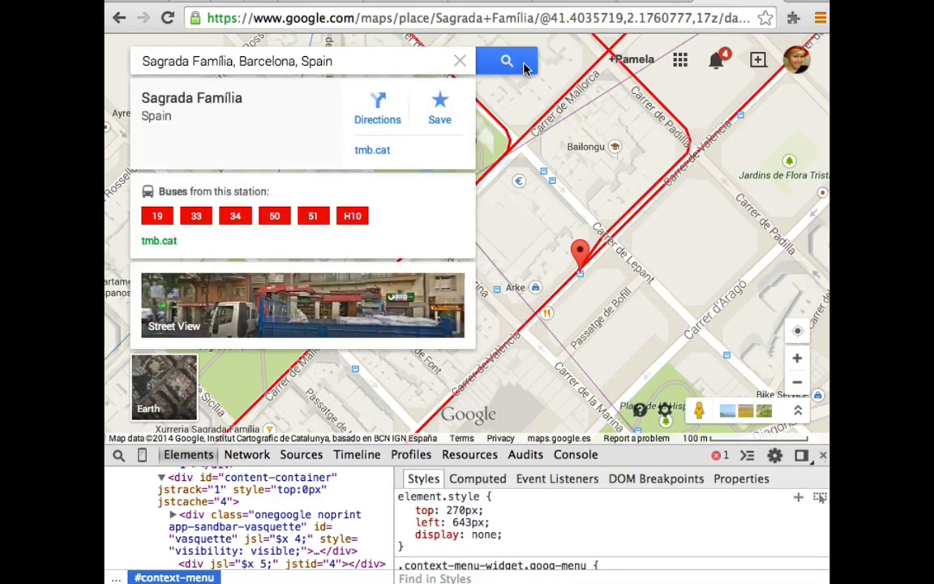
left_click(552, 106)
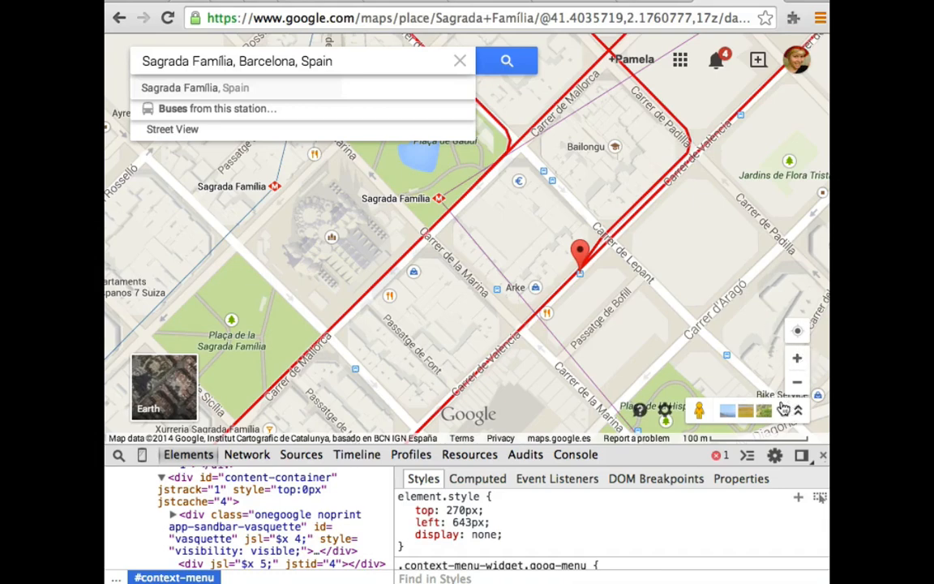
mouse_move(580, 253)
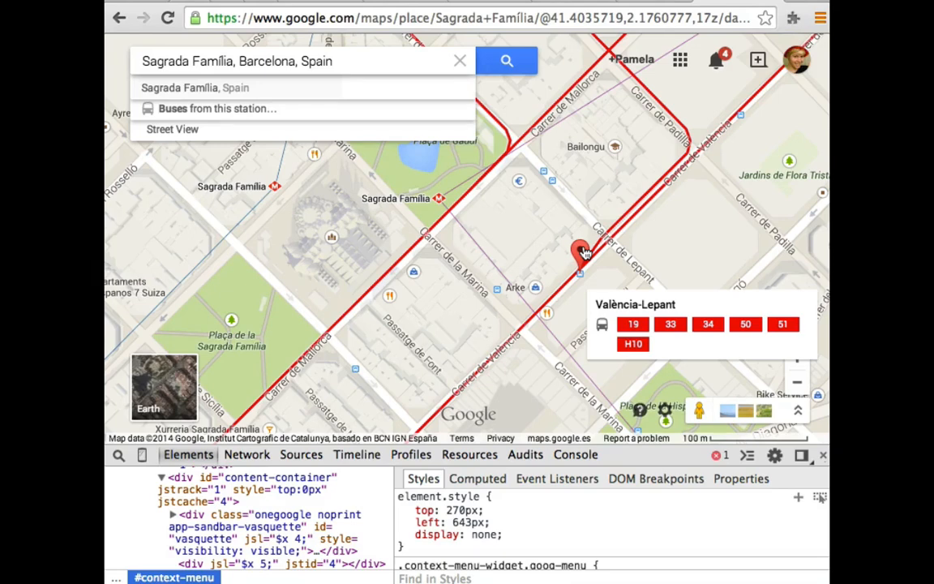
With DevTools element picker, inspect the map canvas, the bus stop pin and the Earth thumbnail overlay.
key("ctrl+shift+c")
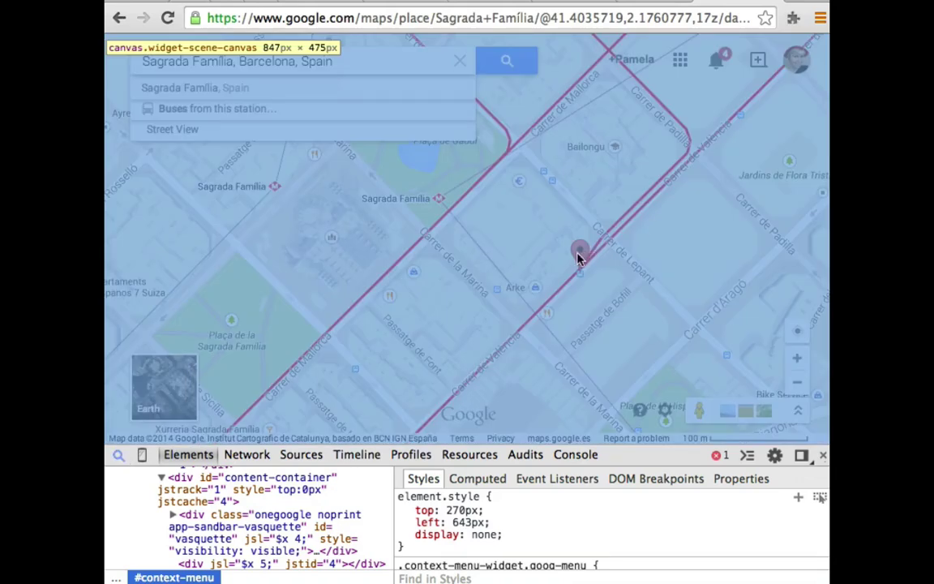
left_click(579, 258)
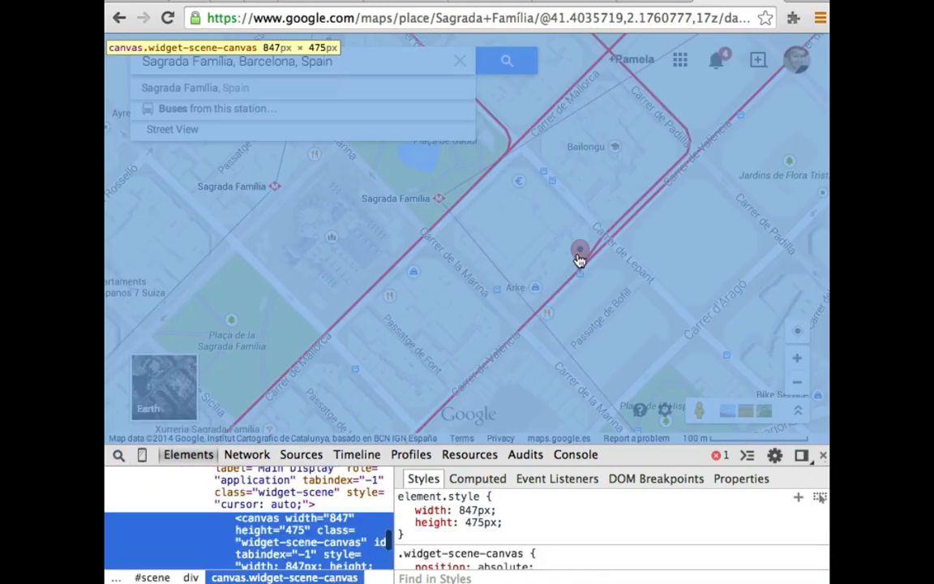
left_click(579, 258)
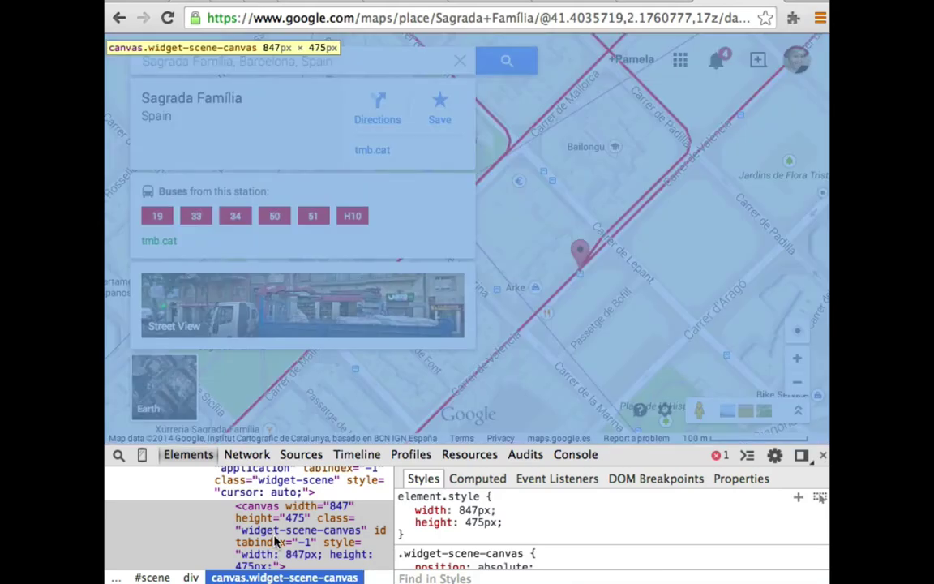
left_click(335, 536)
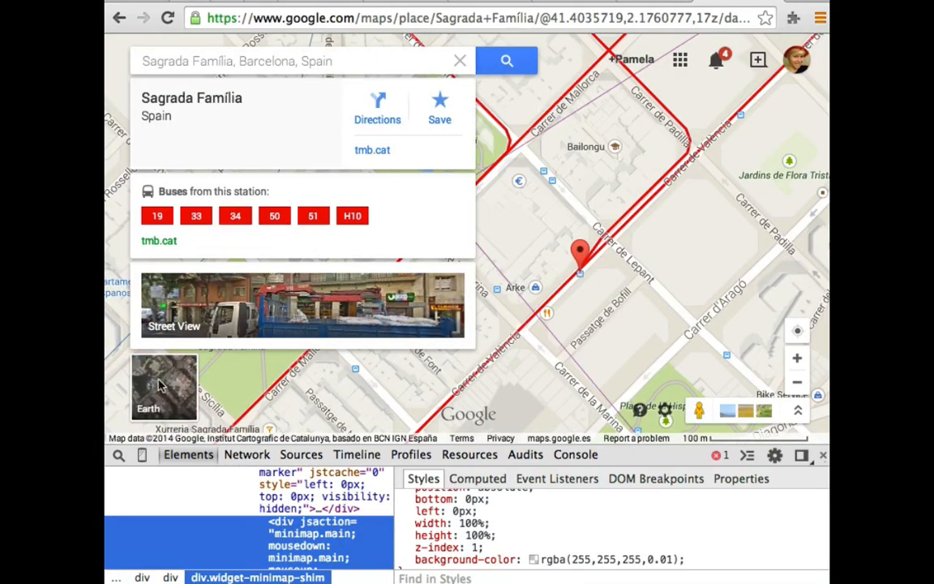
scroll(487, 516, "up", 2)
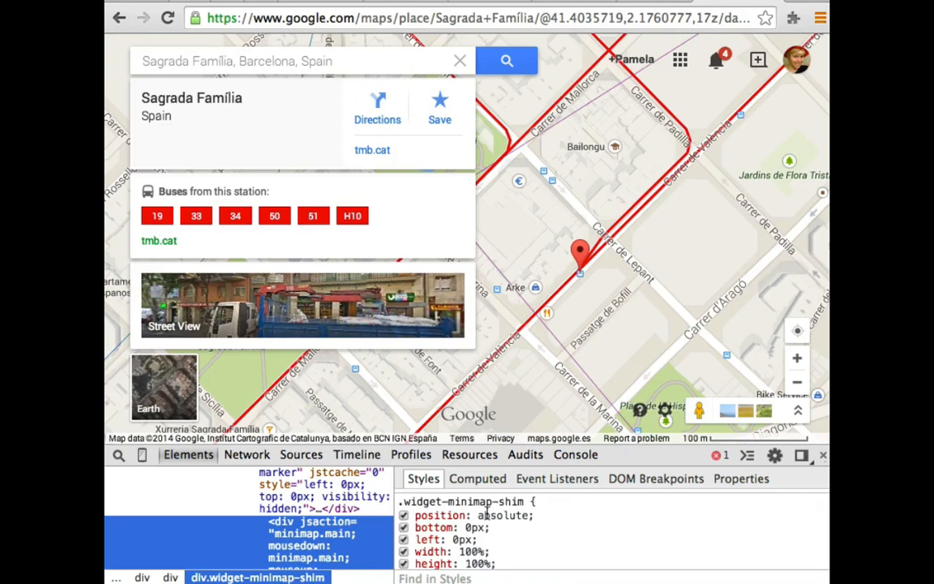
scroll(470, 523, "down", 2)
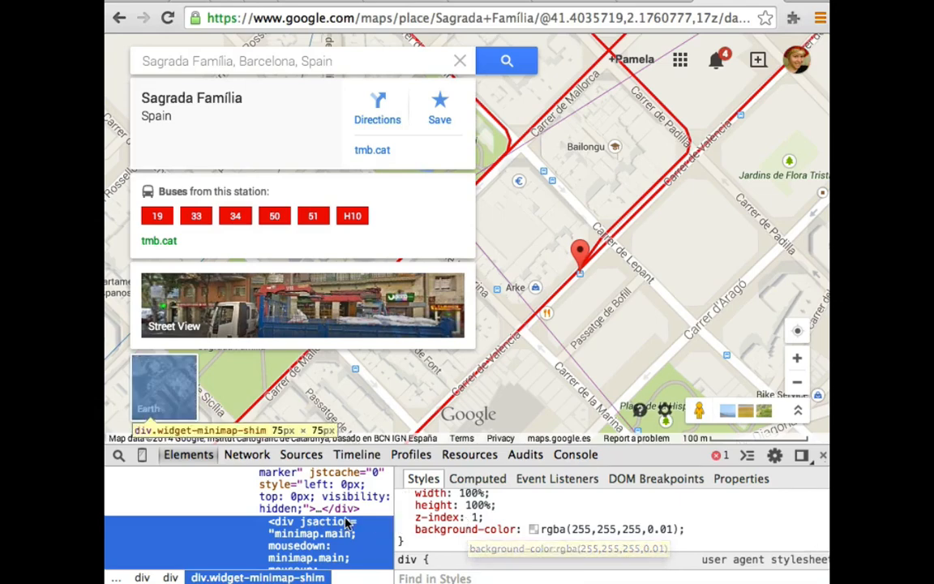
Right-click the map at the pin for the context menu, then inspect the zoom-in button's styles.
right_click(594, 254)
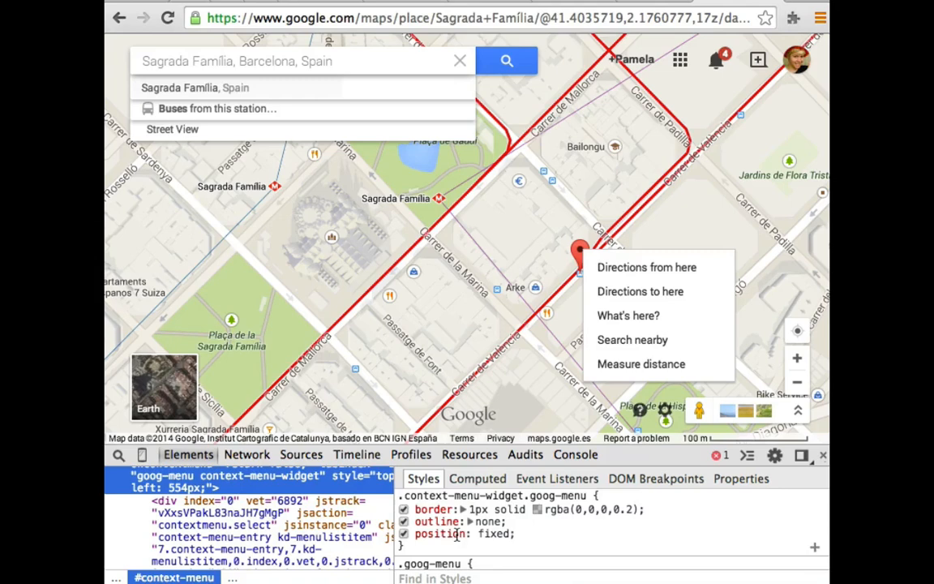
scroll(458, 536, "down", 3)
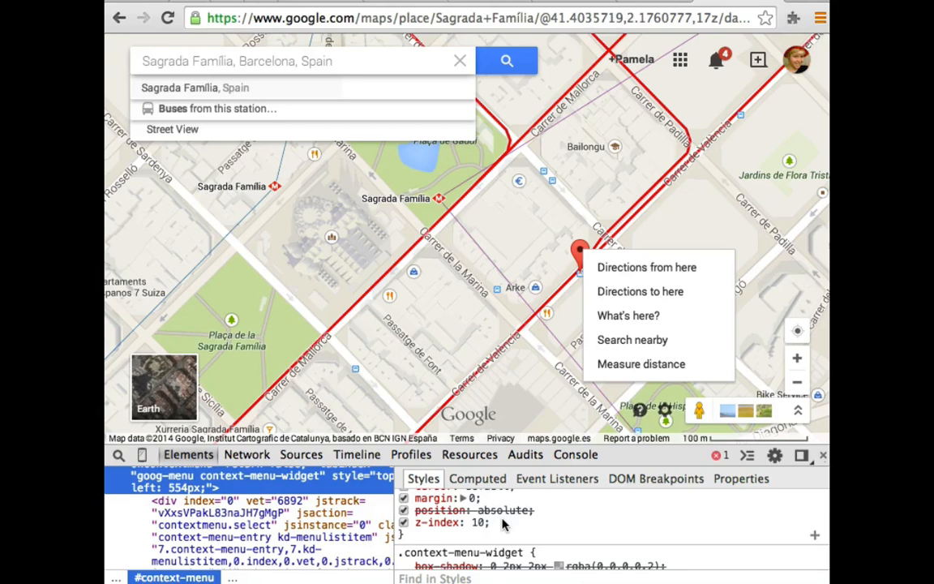
left_click(268, 487)
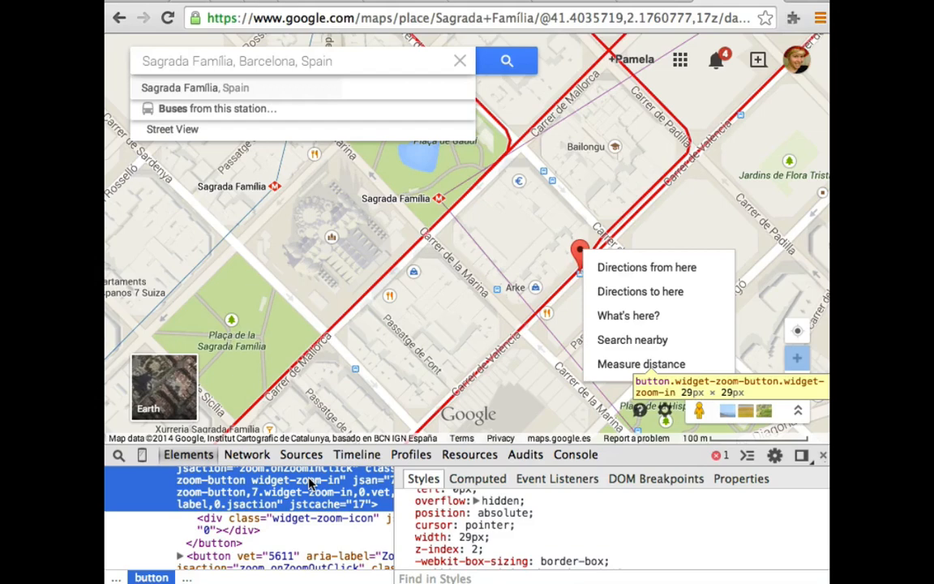
Drag the map to dismiss the context menu, then select the station pin to expand its card.
left_click_drag(418, 310, 511, 307)
left_click(701, 251)
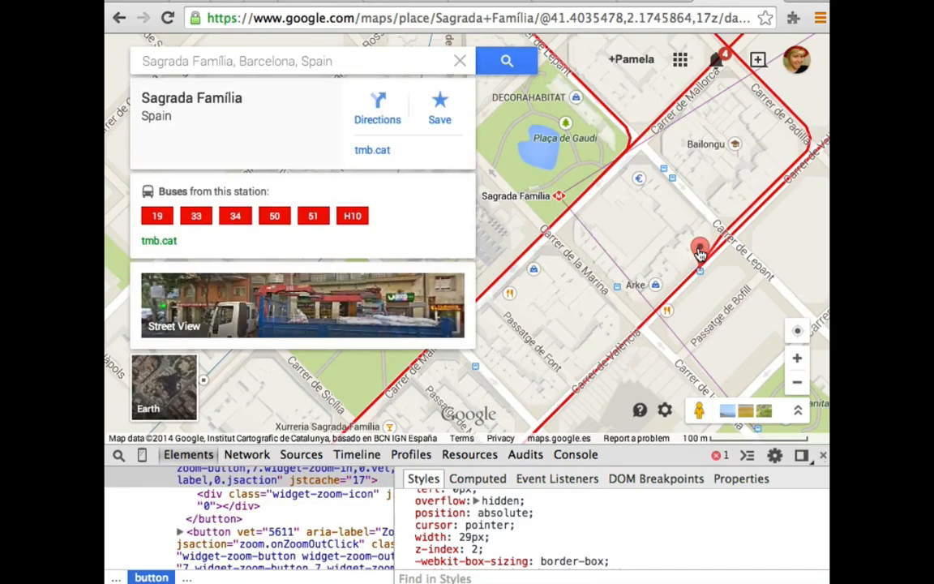